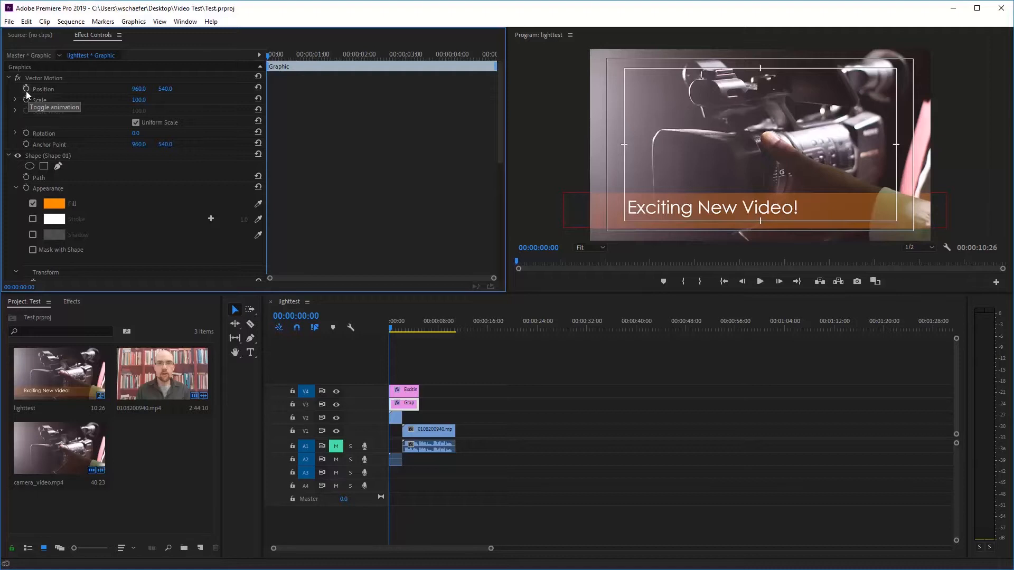
# Enable position keyframing for the orange bar graphic at the sequence start and set its horizontal position to -1202.
pyautogui.click(27, 88)
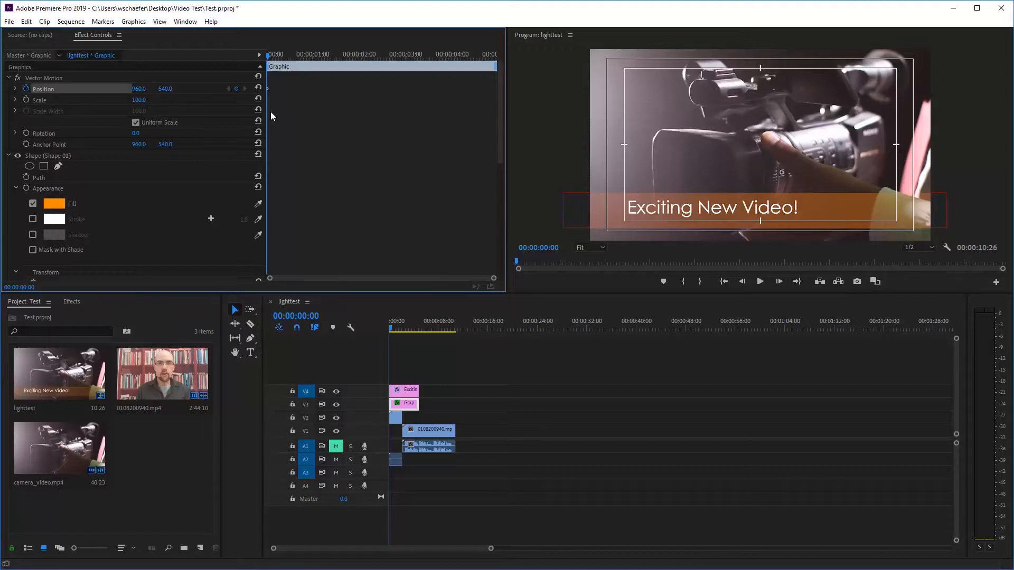
pyautogui.moveTo(140, 94); pyautogui.dragTo(42, 94)
pyautogui.click(144, 91)
pyautogui.write('-1202')
pyautogui.press('Return')
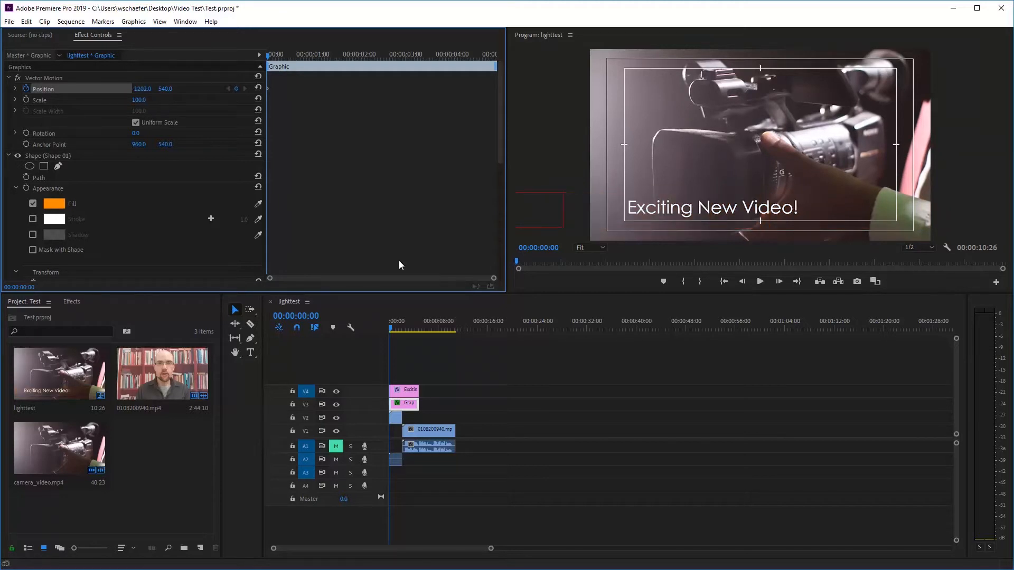
# Add a second position keyframe for the bar at 00:00:01:24 with a horizontal value of 1107, and play back the slide-in.
pyautogui.moveTo(392, 328)
pyautogui.mouseDown()
pyautogui.moveTo(414, 327)
pyautogui.moveTo(380, 330)
pyautogui.mouseUp()
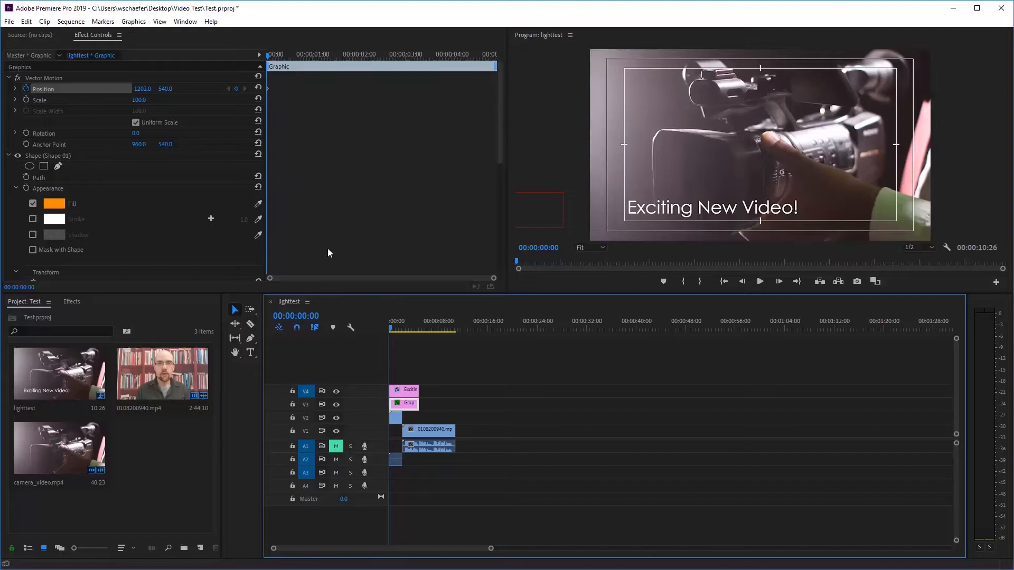
pyautogui.moveTo(391, 328); pyautogui.dragTo(402, 329)
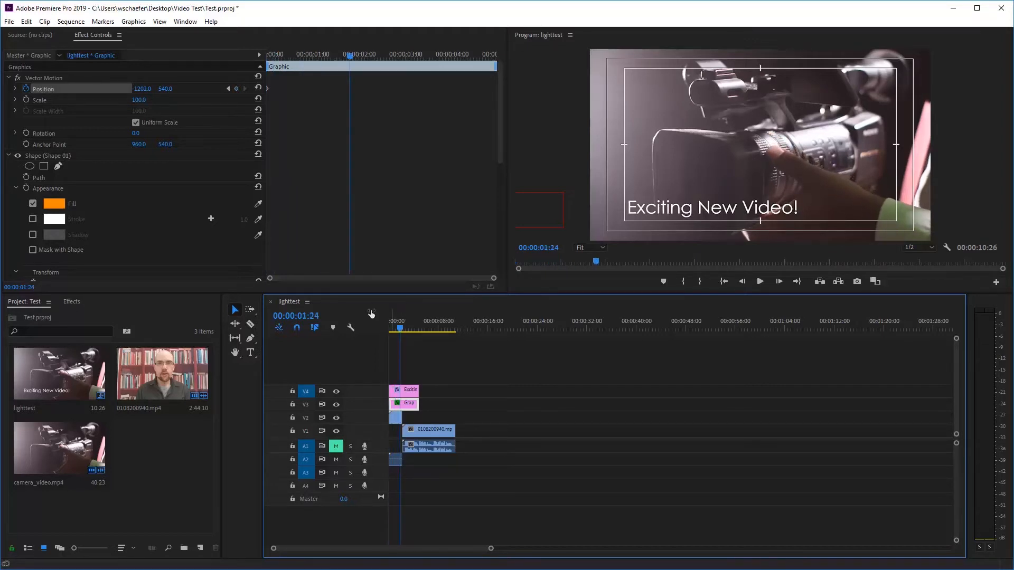
pyautogui.moveTo(139, 93); pyautogui.dragTo(576, 93)
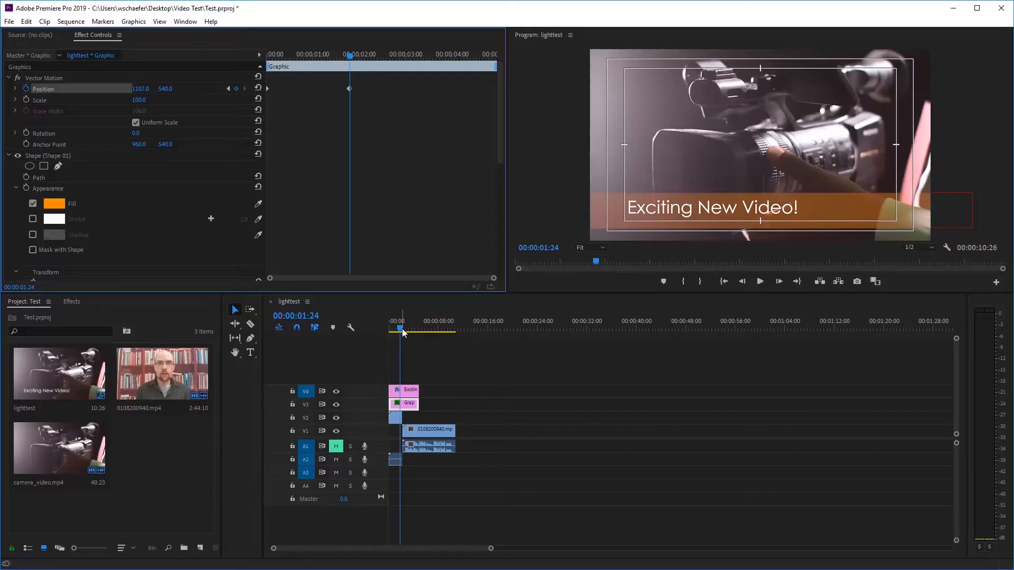
pyautogui.moveTo(402, 328); pyautogui.dragTo(389, 334)
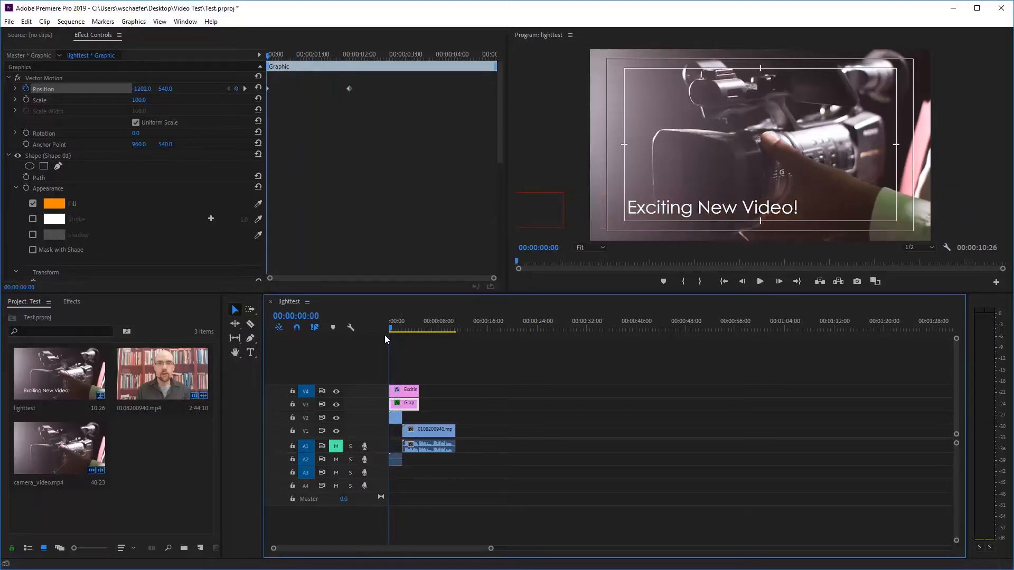
pyautogui.click(760, 281)
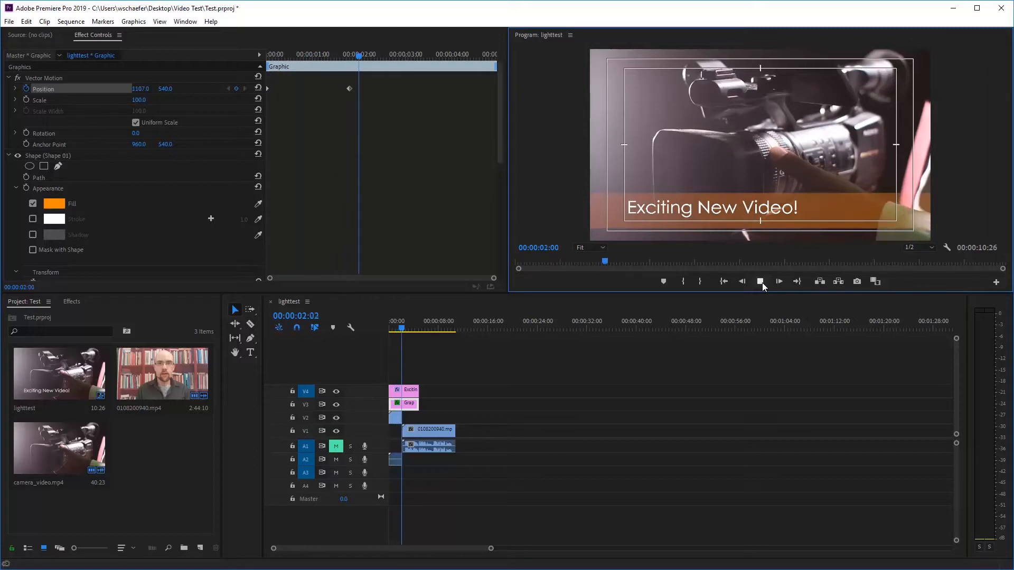
pyautogui.click(760, 282)
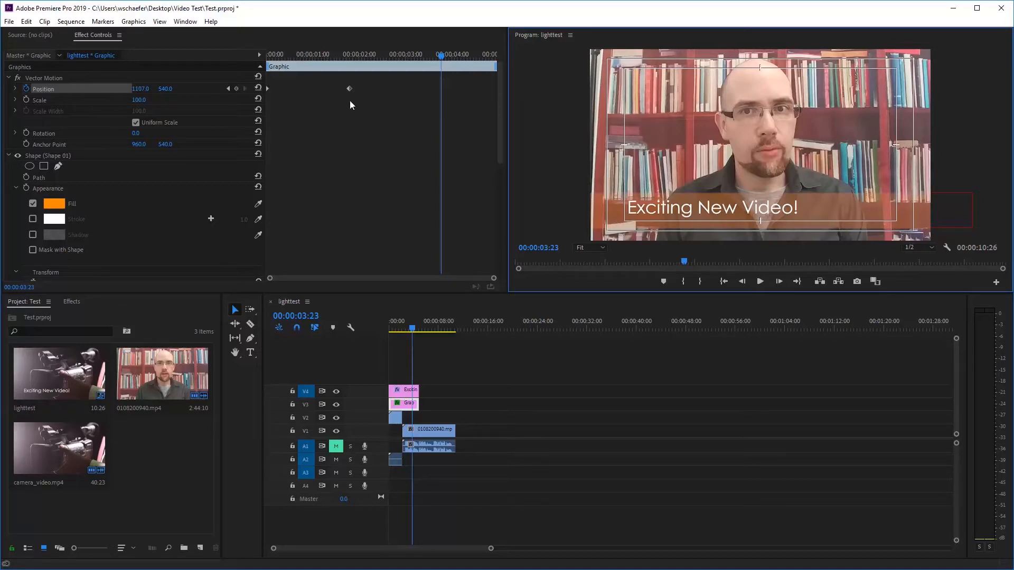
# Move the bar's second position keyframe to just before the one-second mark and play the animation from the start.
pyautogui.moveTo(350, 91); pyautogui.dragTo(304, 92)
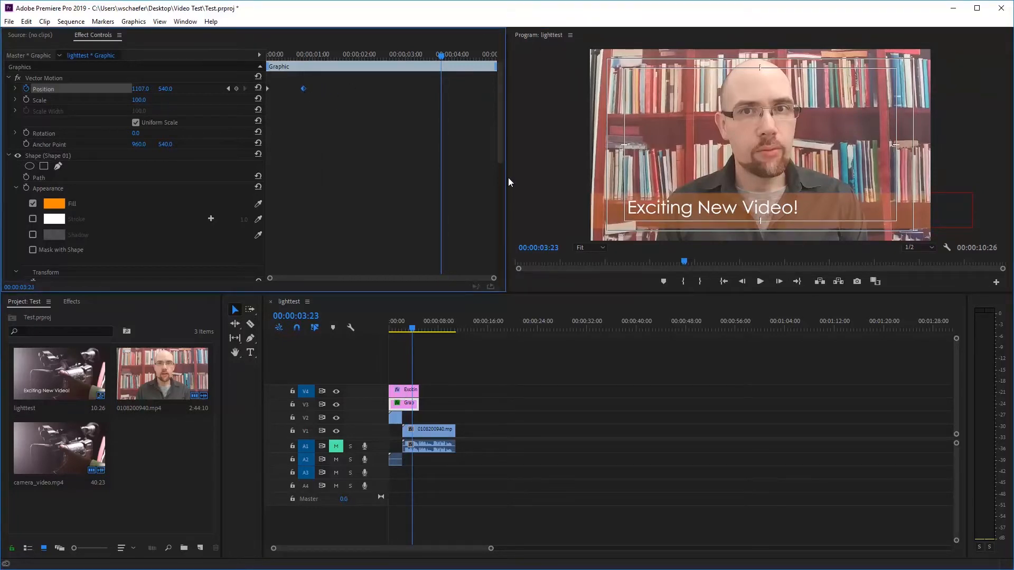
pyautogui.moveTo(412, 329); pyautogui.dragTo(368, 335)
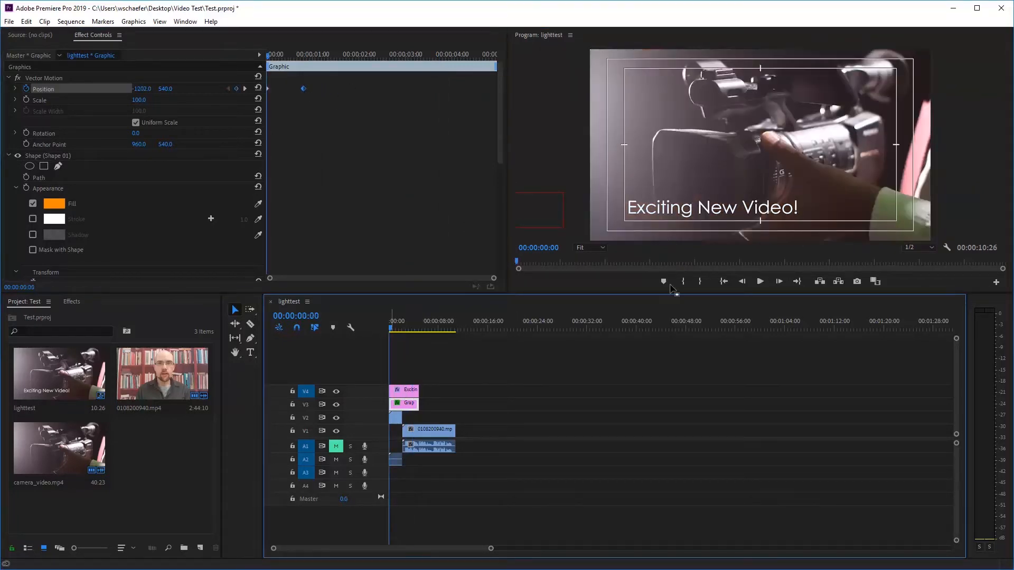
pyautogui.click(760, 282)
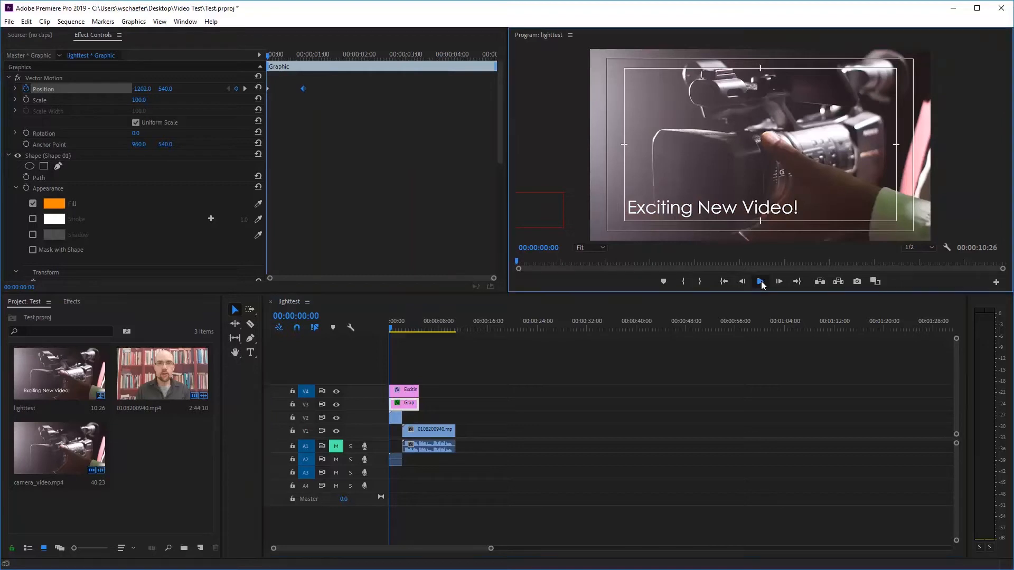
pyautogui.click(760, 281)
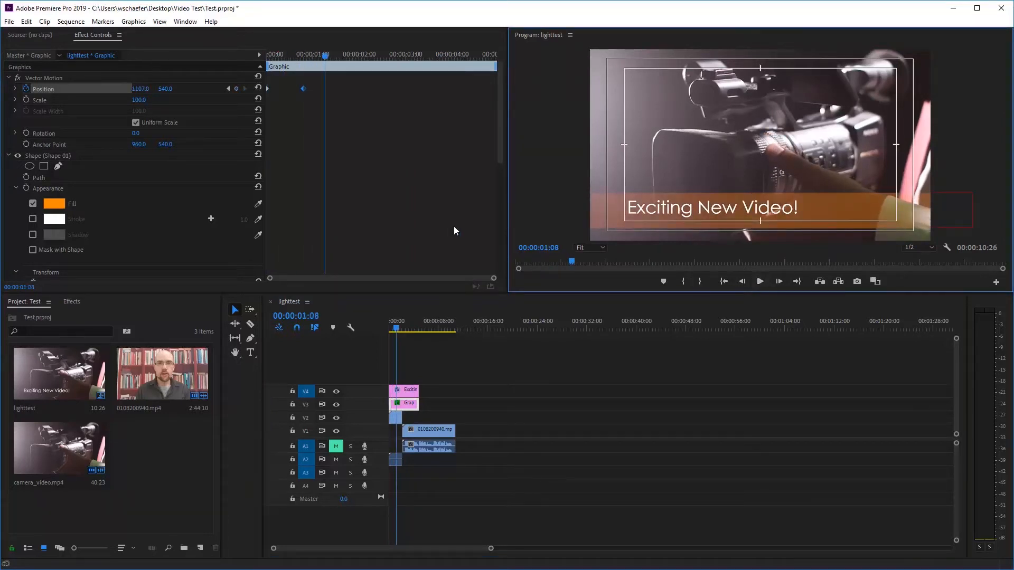
# Move the bar's second position keyframe to 00:00:02:16 and play back the slower slide-in from the start.
pyautogui.moveTo(304, 90); pyautogui.dragTo(384, 93)
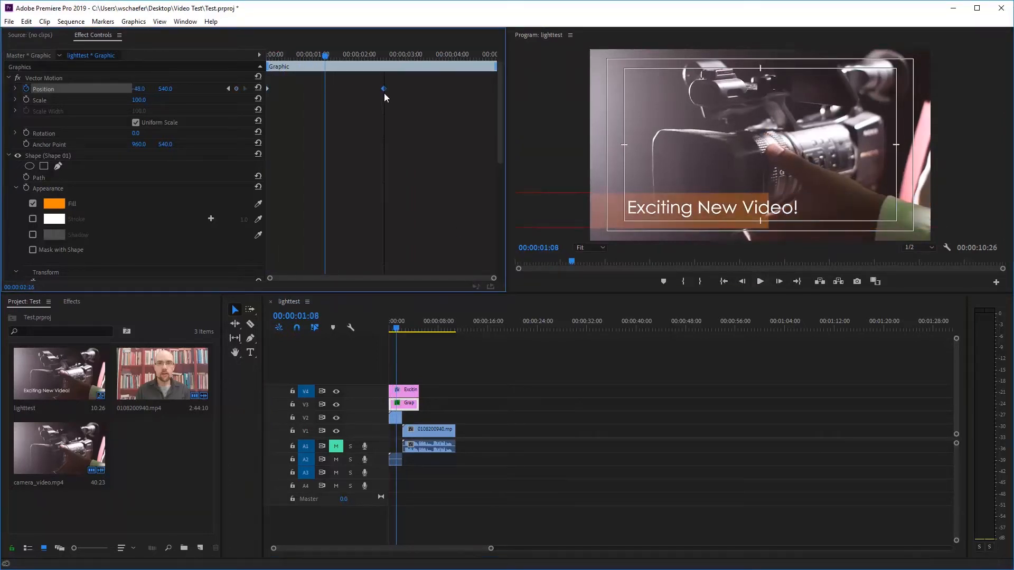
pyautogui.moveTo(326, 56); pyautogui.dragTo(252, 58)
pyautogui.click(760, 281)
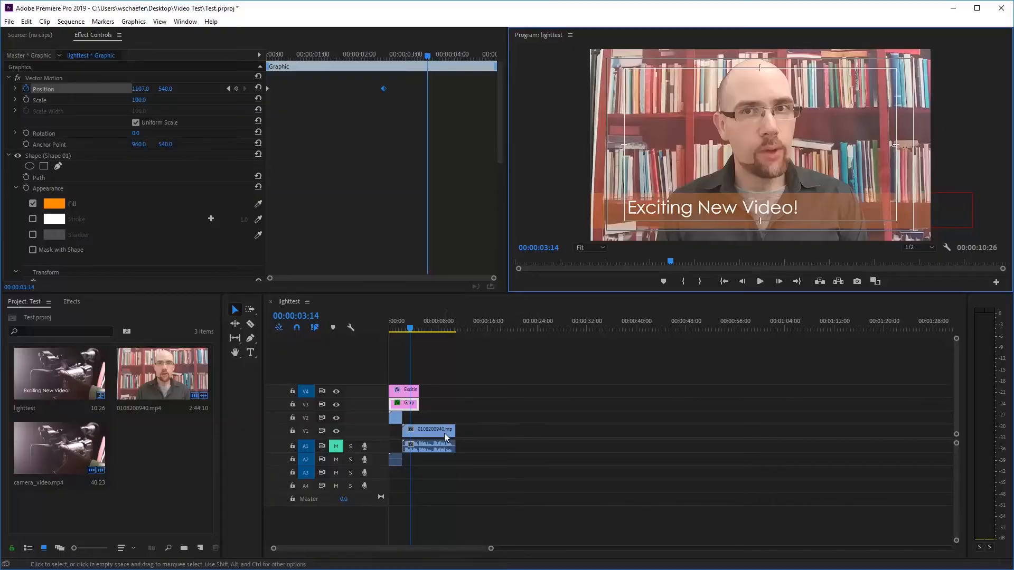
# Set the opacity of the 0108200940.mp4 clip to 0% at 00:00:10:23, near its end.
pyautogui.click(444, 433)
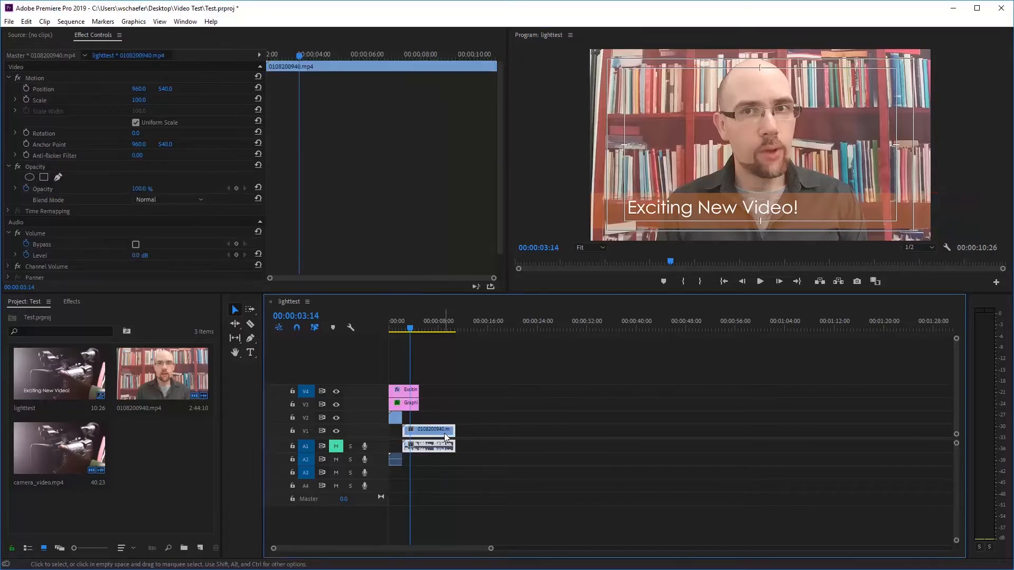
pyautogui.moveTo(411, 328); pyautogui.dragTo(455, 330)
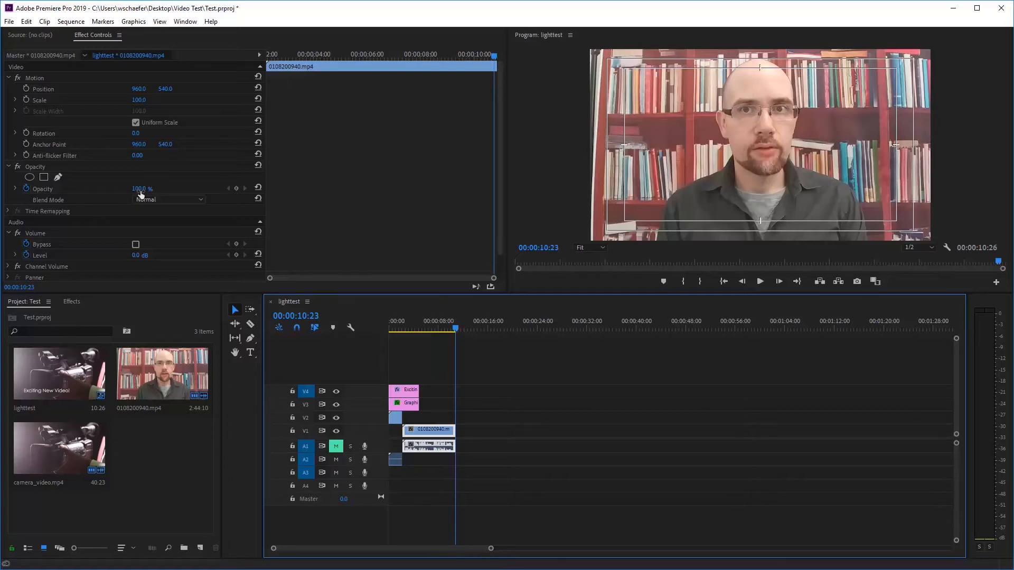
pyautogui.moveTo(140, 195); pyautogui.dragTo(85, 194)
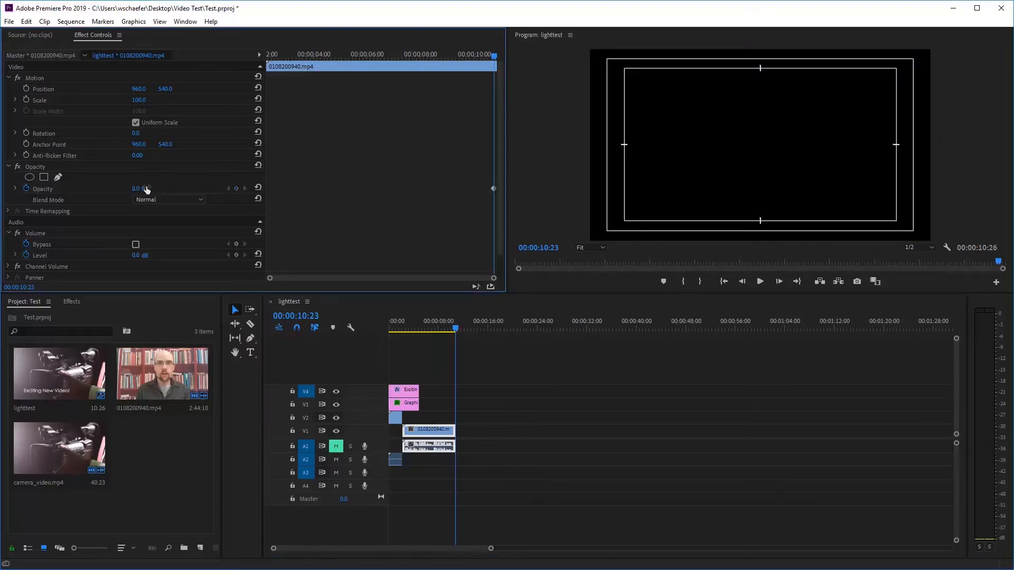
pyautogui.click(115, 191)
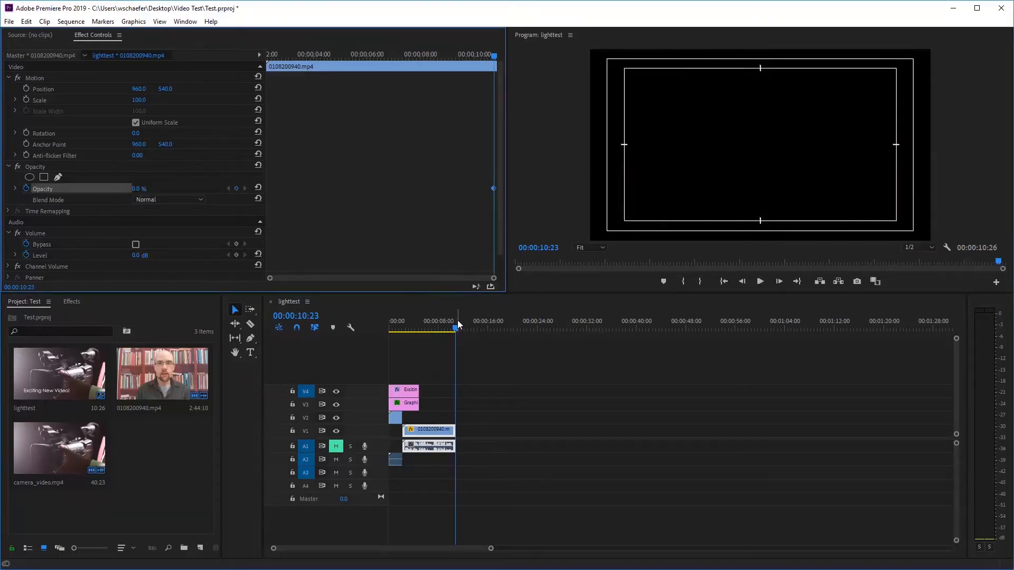
# Set the 0108200940.mp4 clip's opacity to 100% at 00:00:09:25 and play back the fade to black.
pyautogui.moveTo(457, 330); pyautogui.dragTo(449, 330)
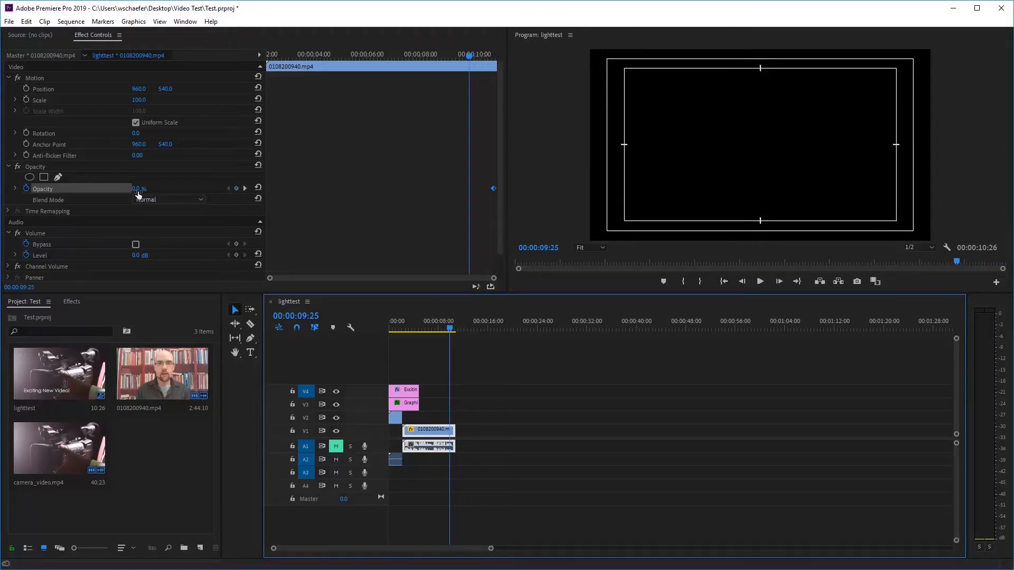
pyautogui.moveTo(138, 191); pyautogui.dragTo(191, 191)
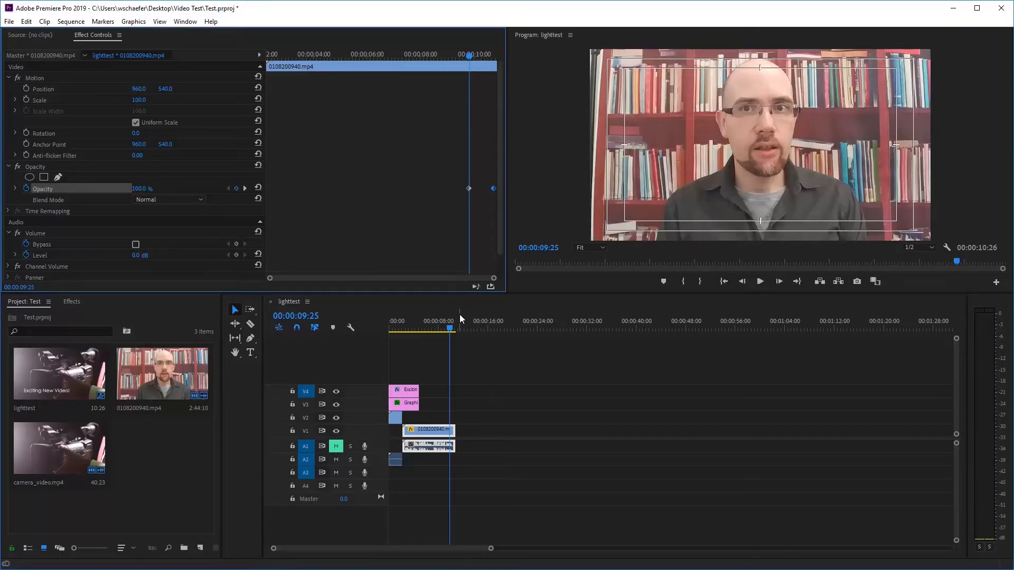
pyautogui.moveTo(449, 331); pyautogui.dragTo(438, 332)
pyautogui.click(759, 285)
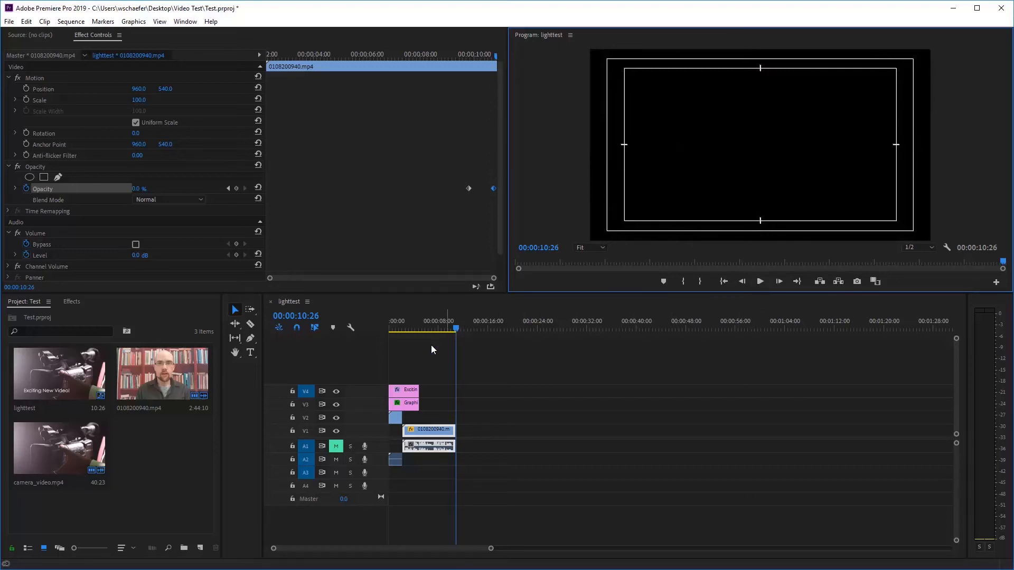
# Fade out the "Exciting New Video!" title clip with opacity keyframes of 0% at 00:00:04:23 and 100% at 00:00:03:20.
pyautogui.click(409, 395)
pyautogui.moveTo(457, 331); pyautogui.dragTo(418, 335)
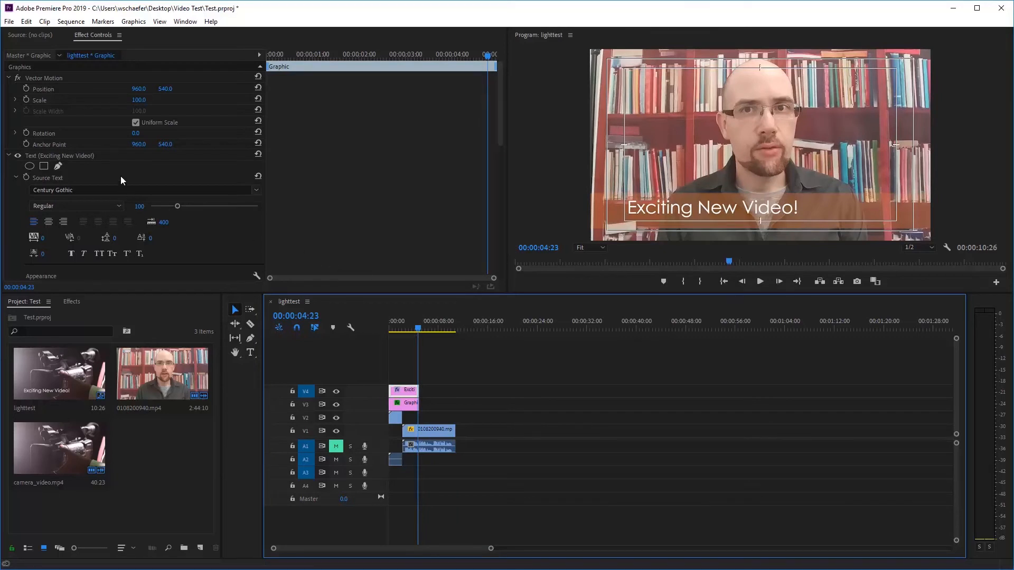
pyautogui.scroll(-1, 124, 113)
pyautogui.scroll(-8, 123, 113)
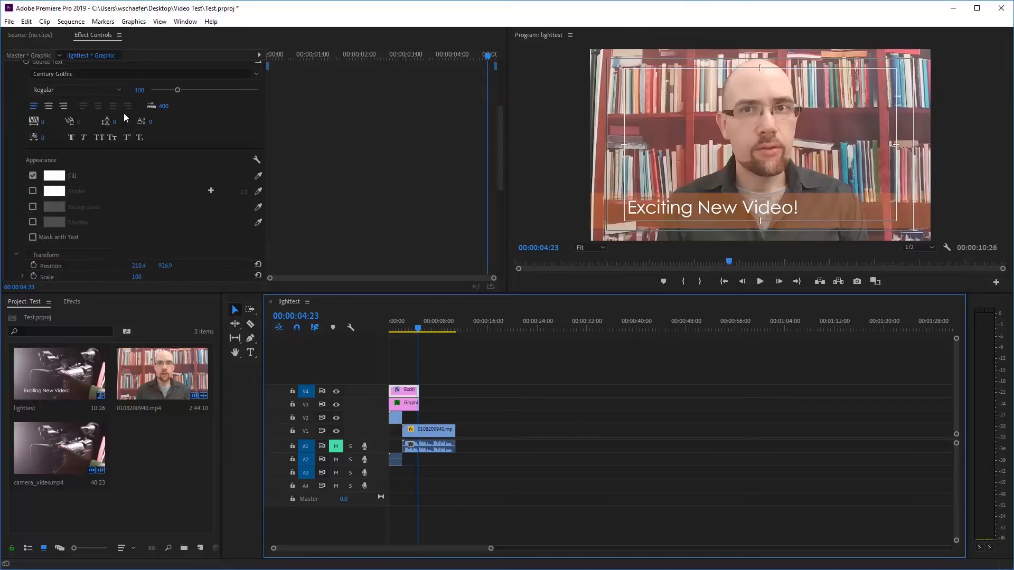
pyautogui.scroll(-5, 123, 113)
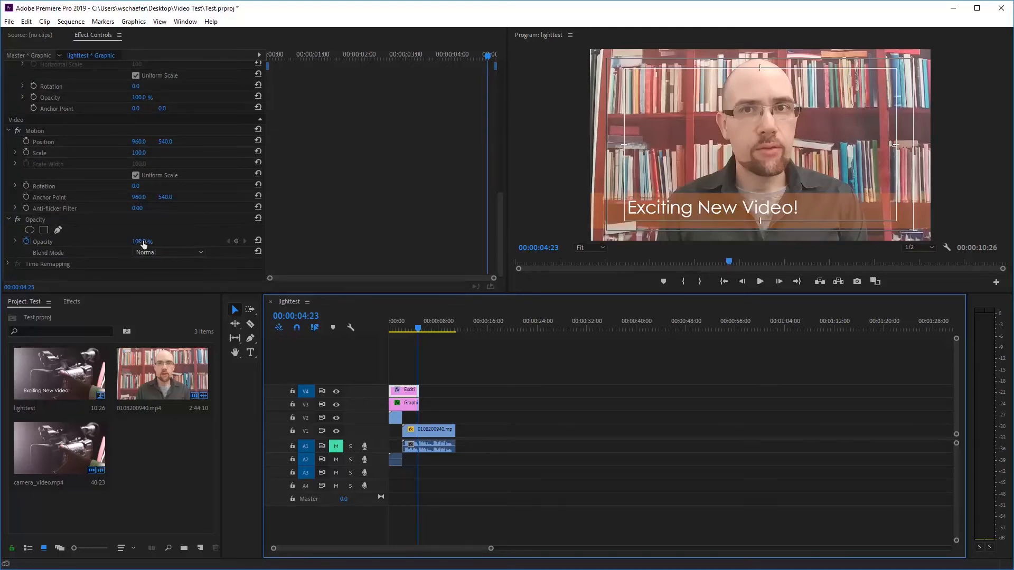
pyautogui.moveTo(144, 244); pyautogui.dragTo(84, 245)
pyautogui.moveTo(418, 330); pyautogui.dragTo(410, 332)
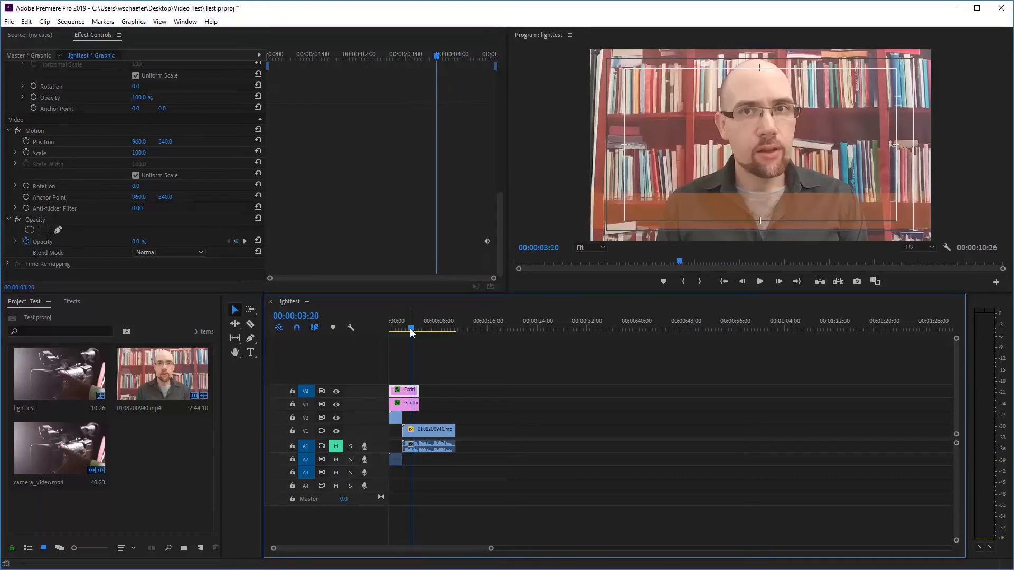
pyautogui.moveTo(135, 243); pyautogui.dragTo(194, 243)
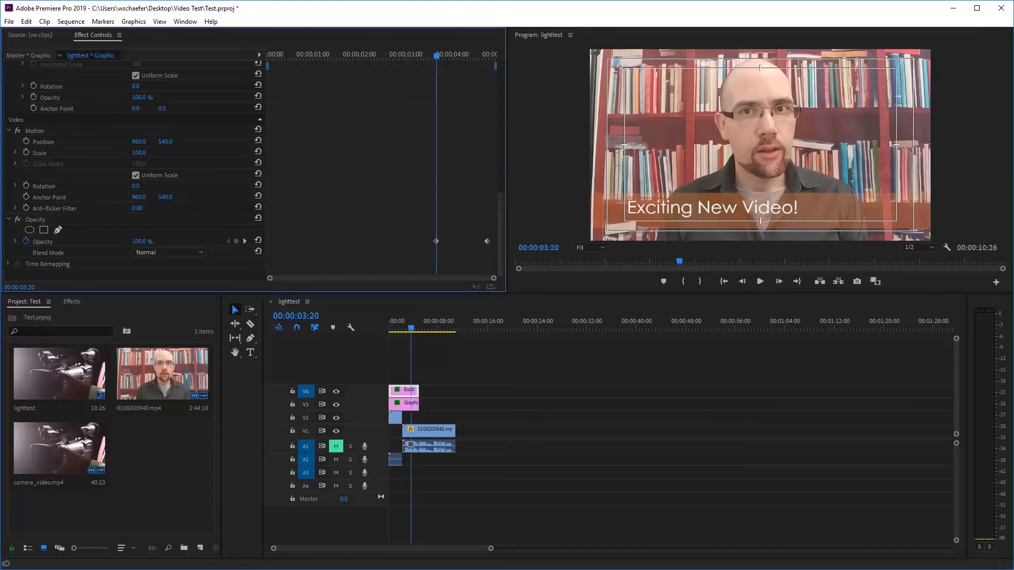
# Play back the title's fade-out from before its first opacity keyframe and save the project.
pyautogui.moveTo(410, 329); pyautogui.dragTo(398, 333)
pyautogui.click(761, 281)
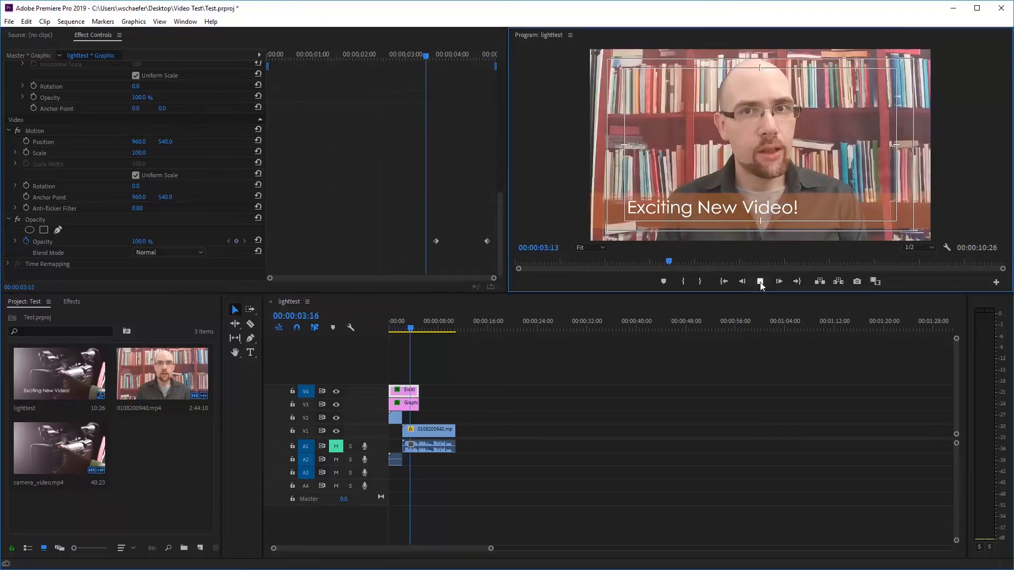
pyautogui.click(759, 282)
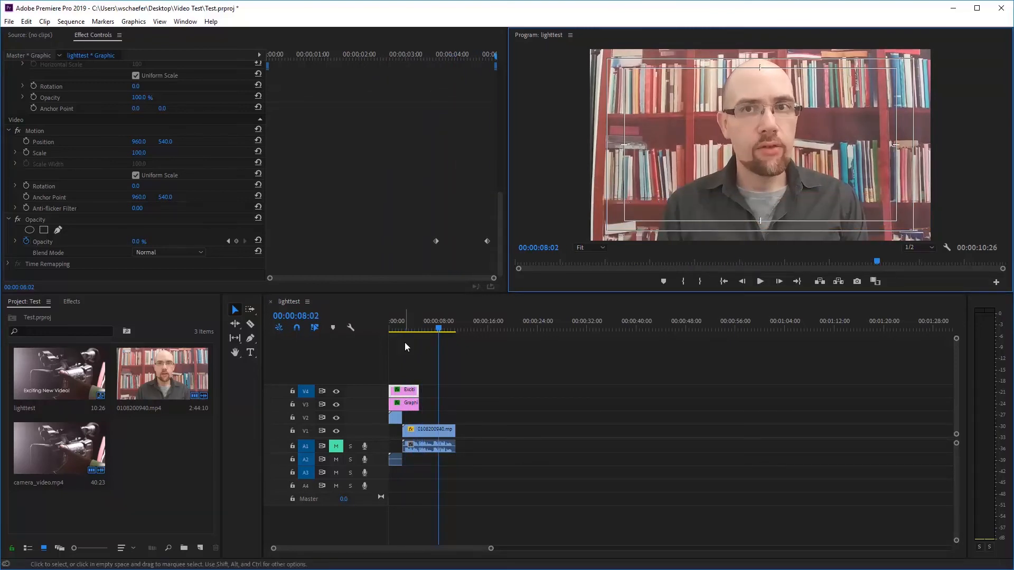
pyautogui.click(9, 20)
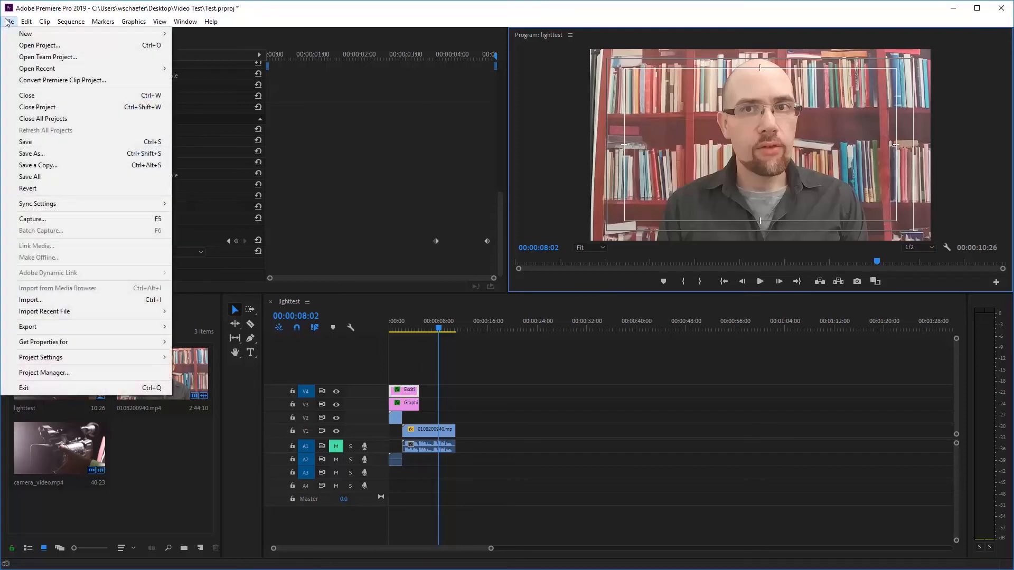
pyautogui.click(56, 139)
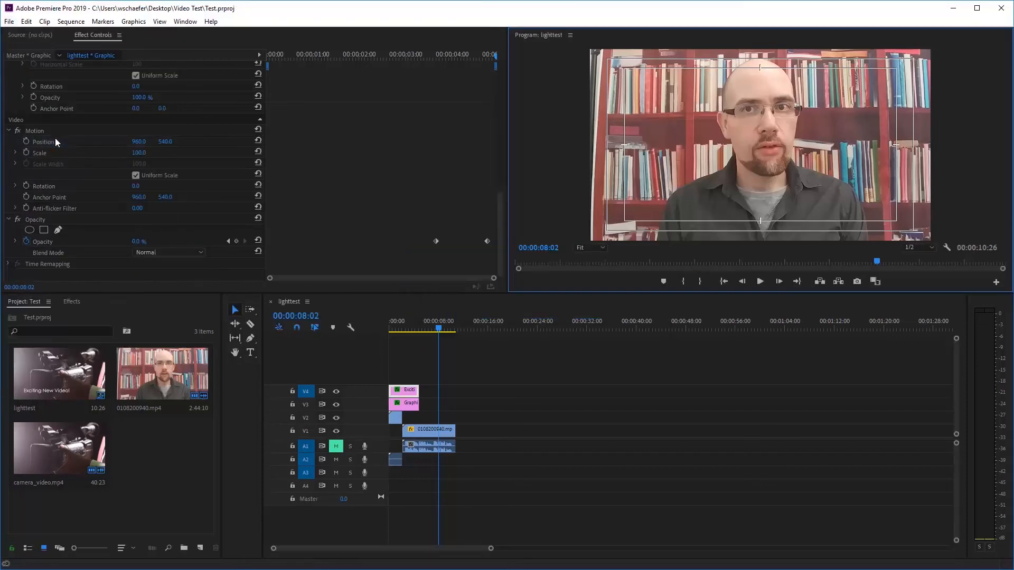